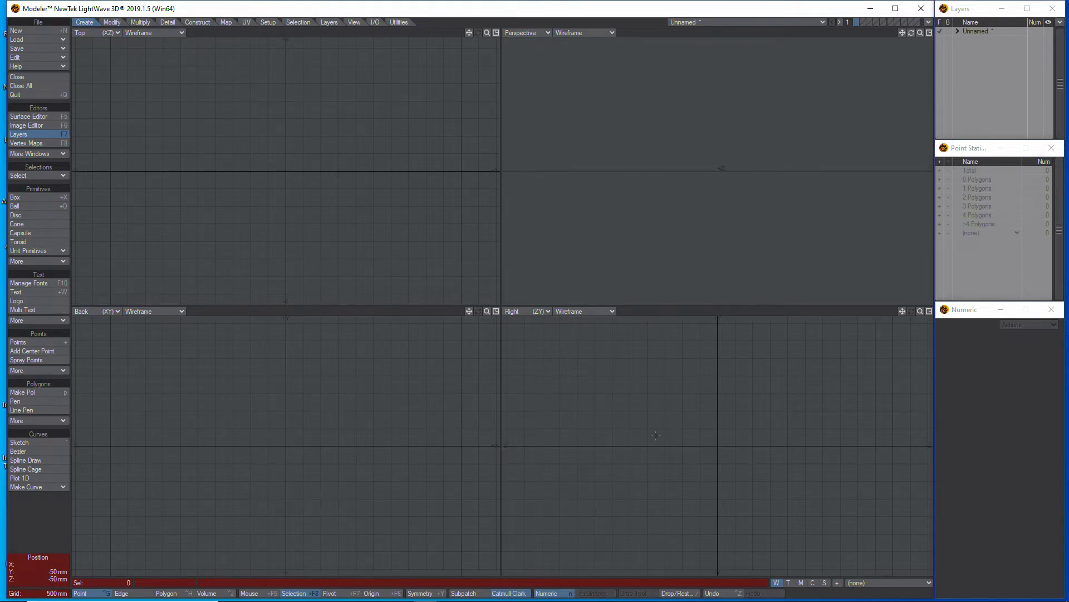
Create a 24-sided cylinder along the X axis, about 4 m long with a 150 mm radius, and centre it at the origin
click(35, 215)
mouse_move(709, 446)
mouse_down()
mouse_move(721, 459)
mouse_move(709, 444)
mouse_move(719, 445)
mouse_up()
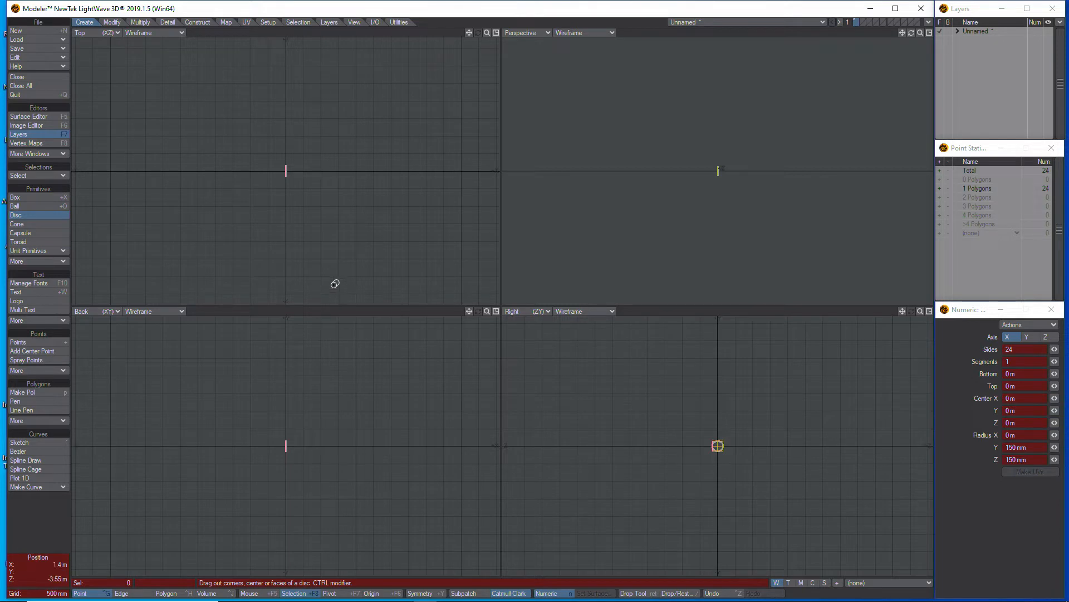
drag(288, 170, 428, 185)
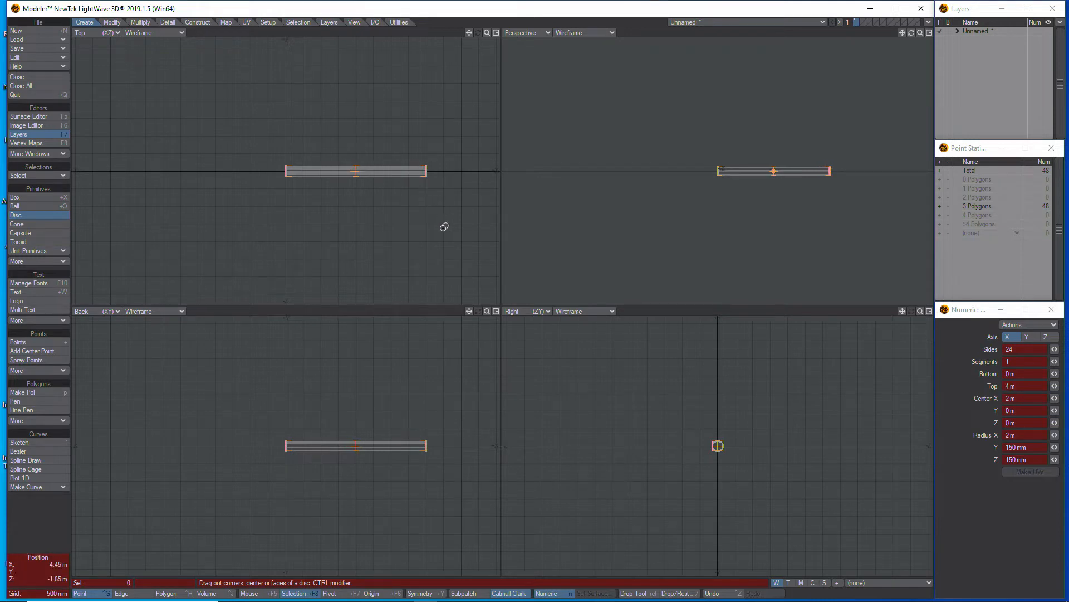
key(space)
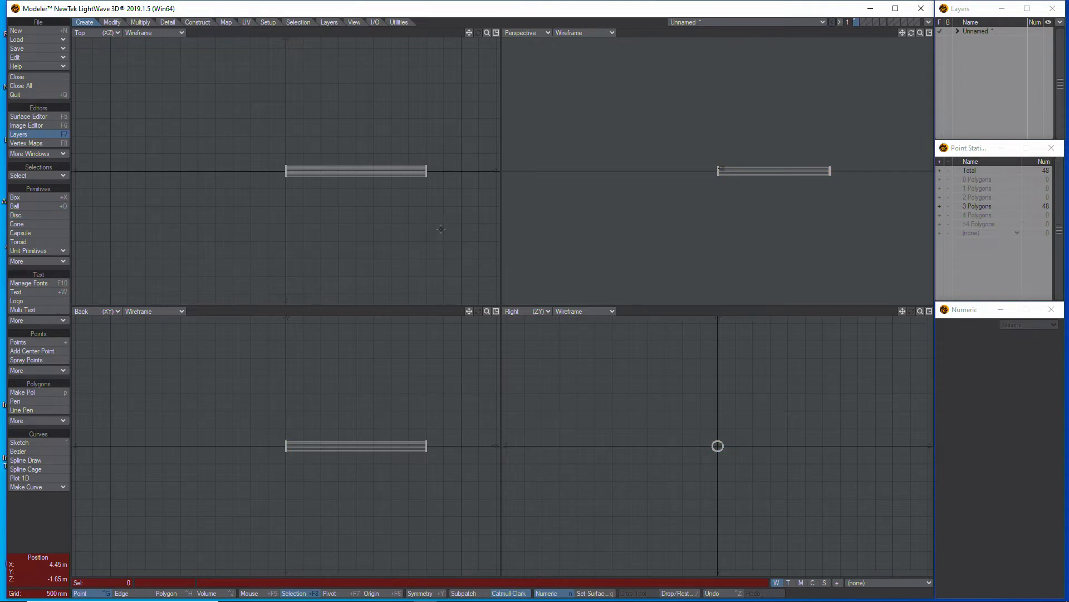
key(F2)
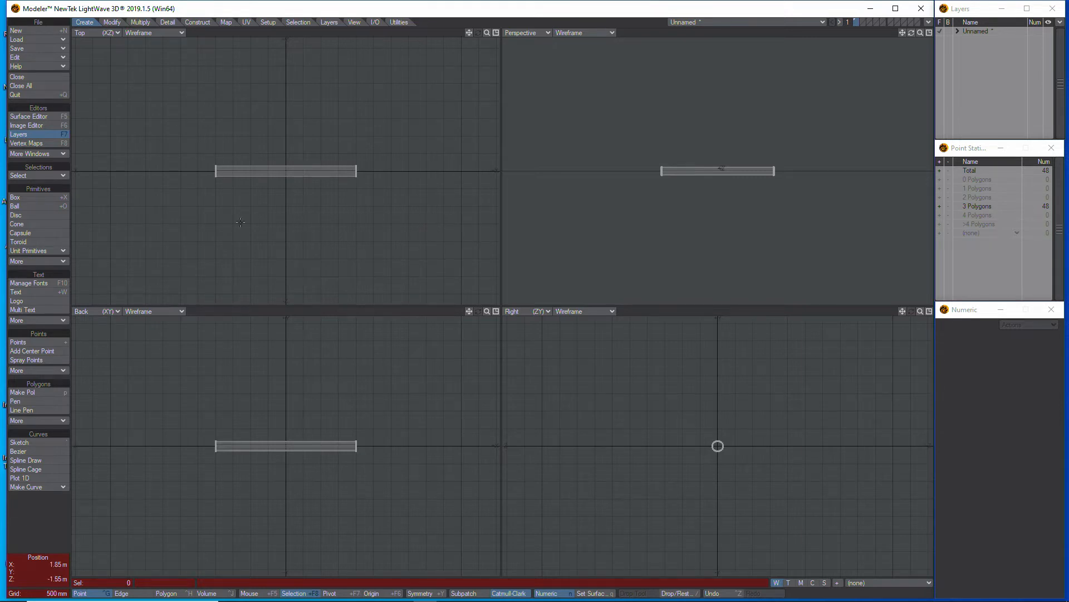
Create a box beside the cylinder, about 1.5 m wide, 300 mm high and 3.15 m deep
click(42, 199)
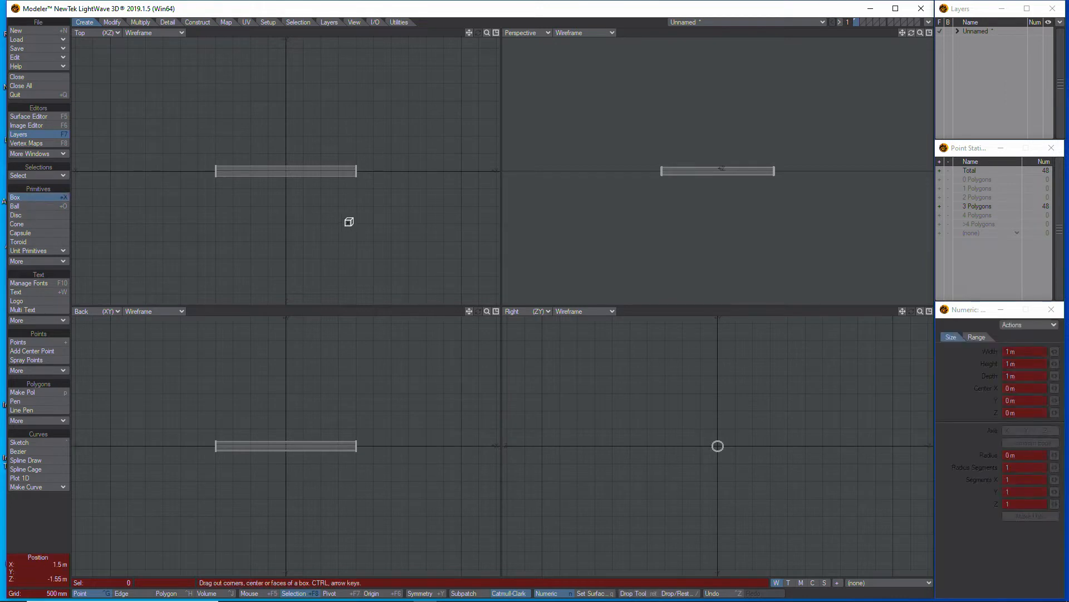
drag(409, 157, 444, 106)
mouse_move(402, 444)
mouse_down()
mouse_move(413, 447)
mouse_move(413, 433)
mouse_up()
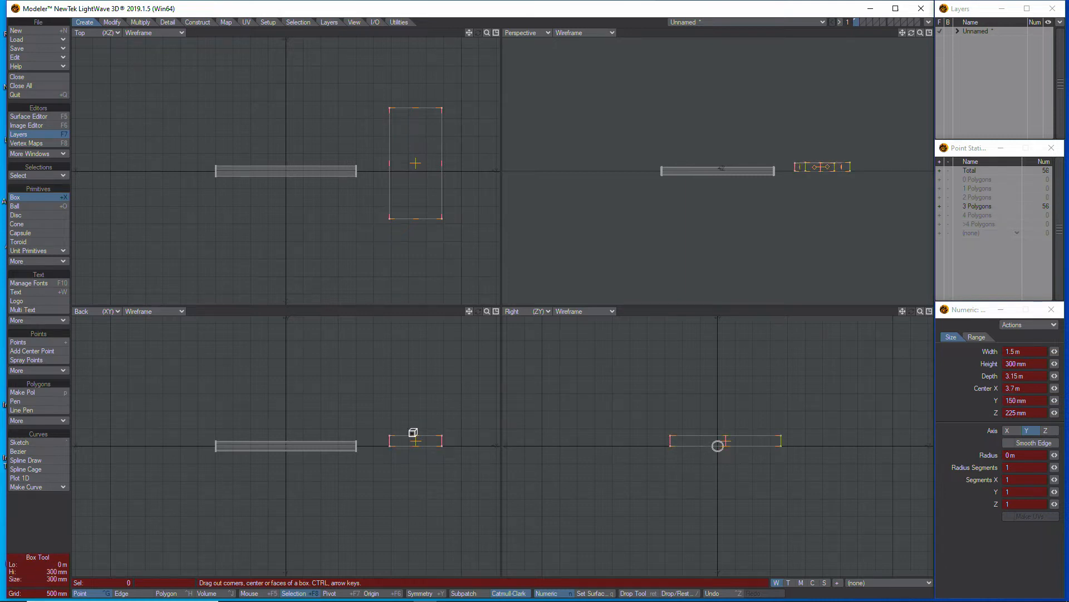
key(space)
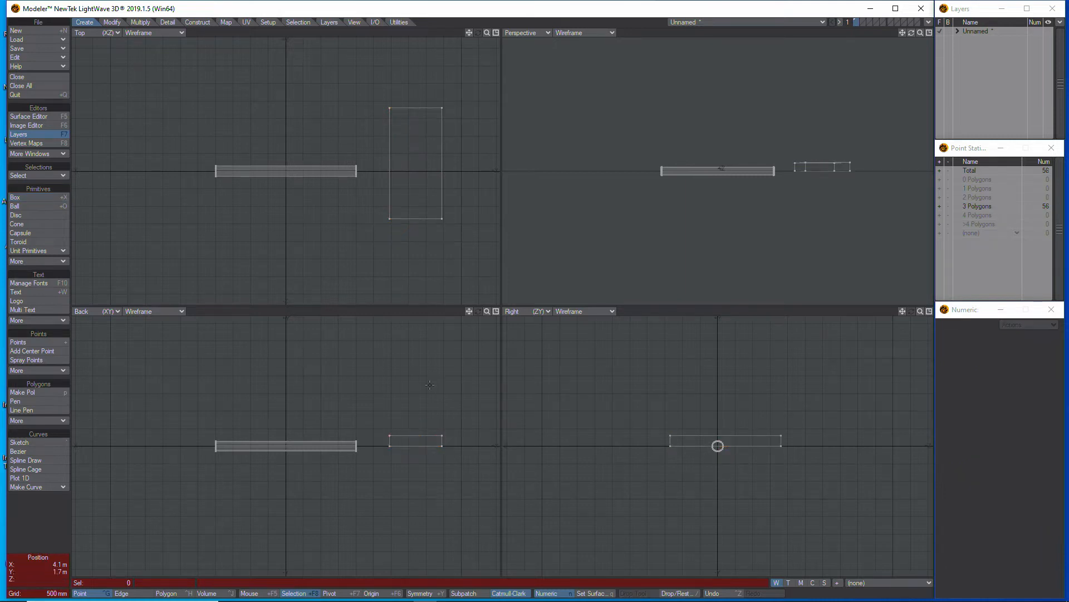
Select the box's polygons and rotate them about 28° around X and about -32° around Y
key(ctrl+h)
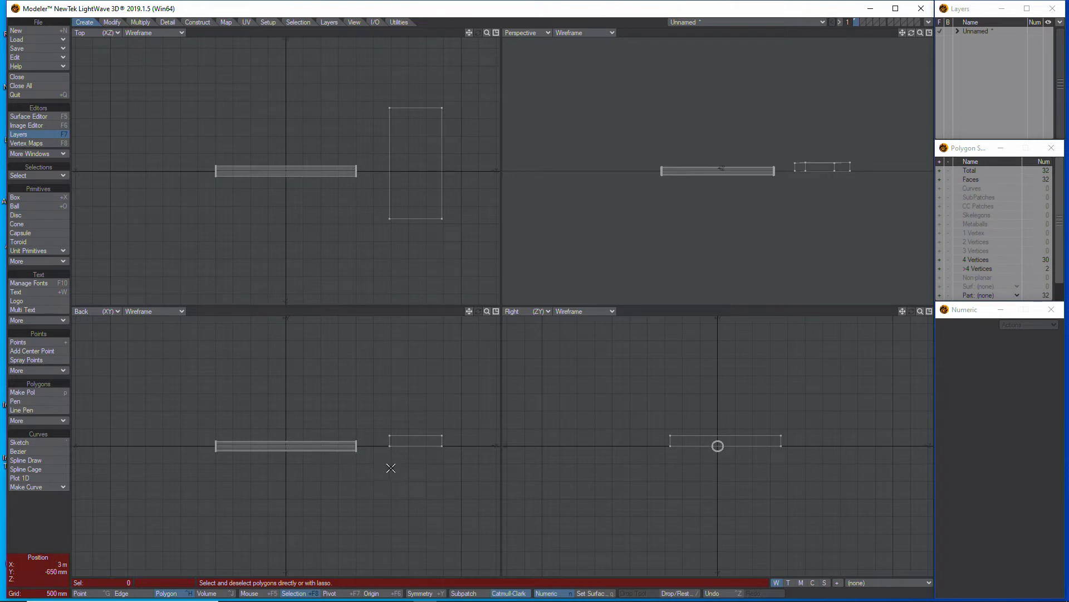
mouse_move(378, 453)
right_down()
mouse_move(461, 454)
mouse_move(421, 402)
mouse_move(362, 443)
mouse_move(379, 476)
right_up()
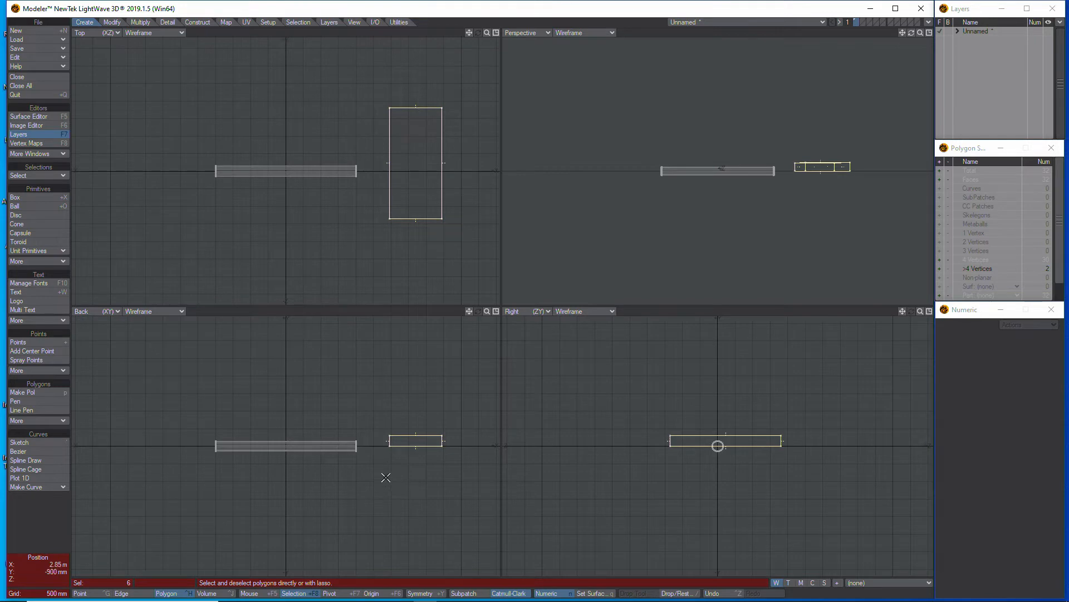
key(y)
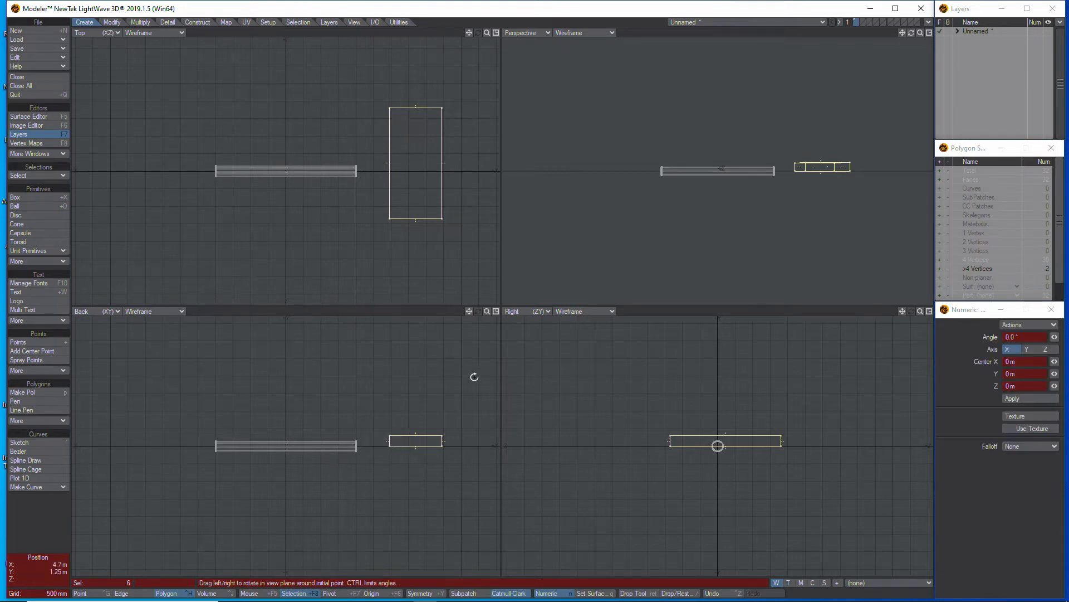
drag(718, 445, 719, 444)
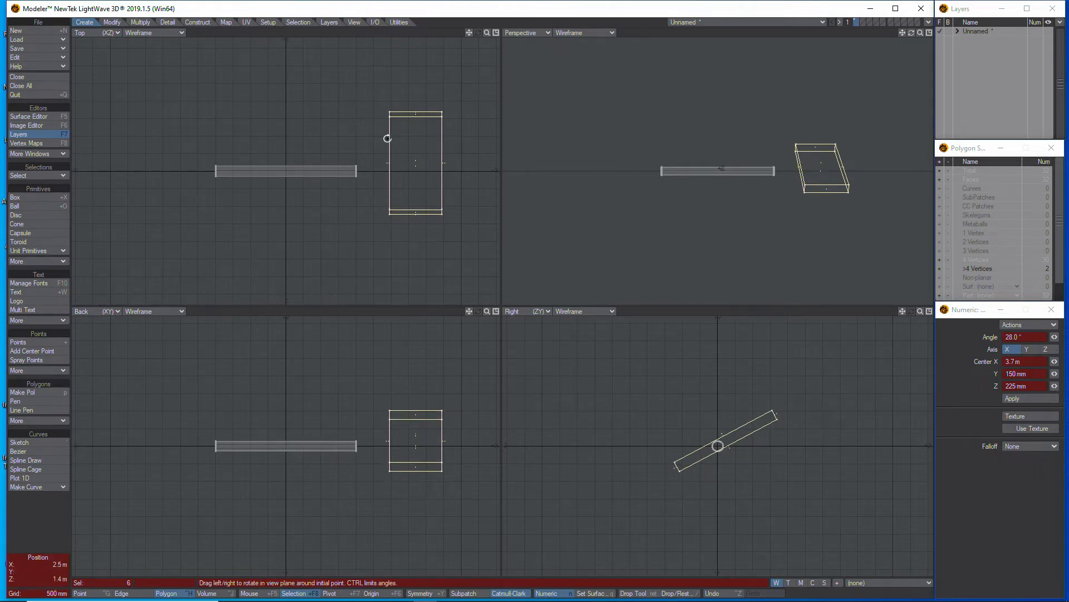
drag(413, 157, 412, 157)
Move the box above the cylinder, offset about -3.3 m in X and 1.2 m in Y, and deselect it
key(t)
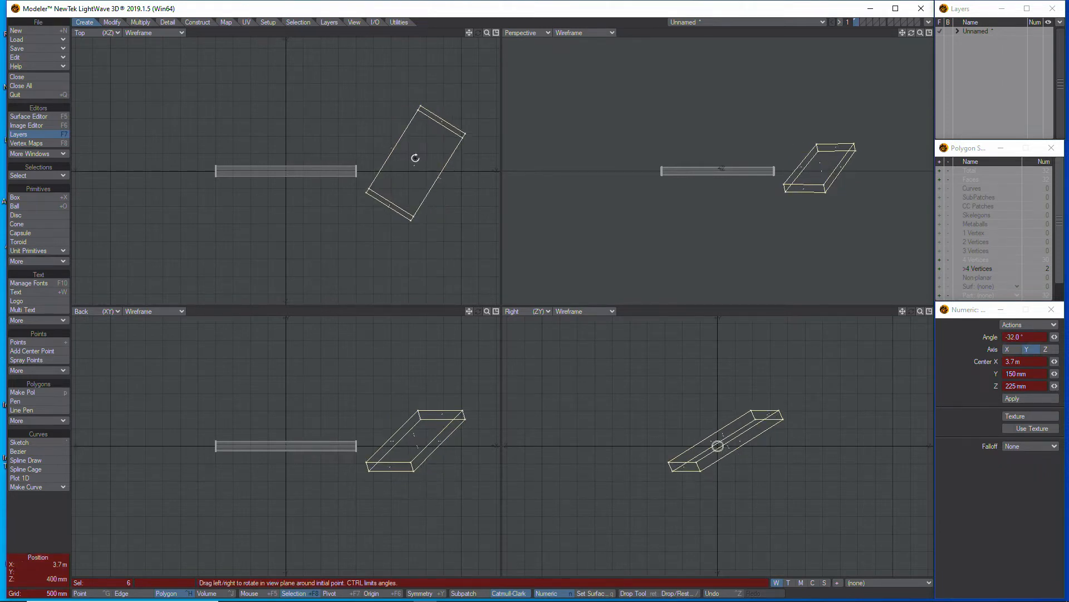
drag(424, 452, 305, 410)
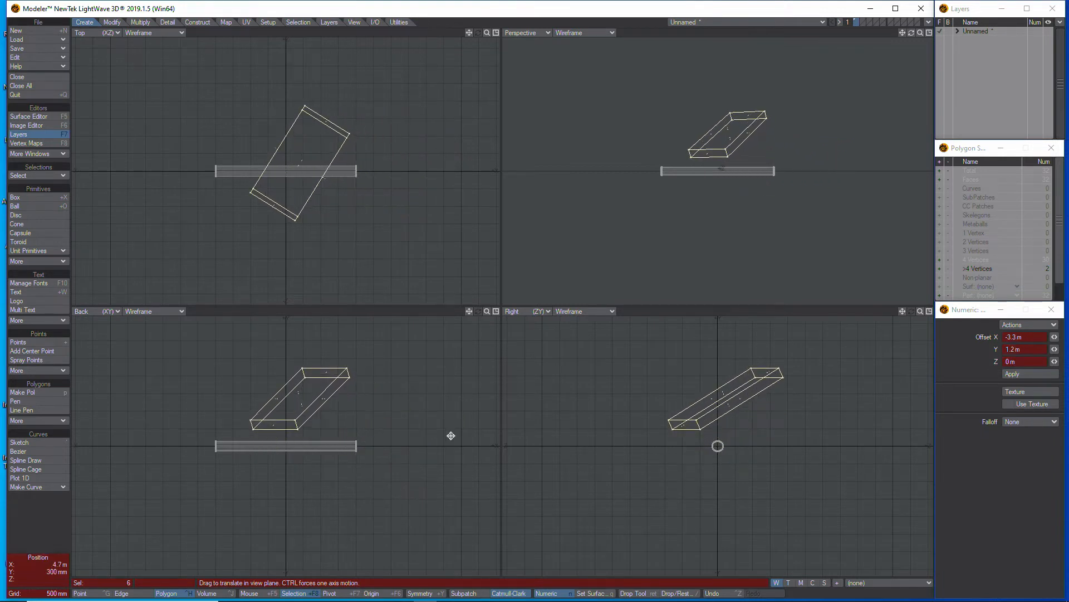
key(Return)
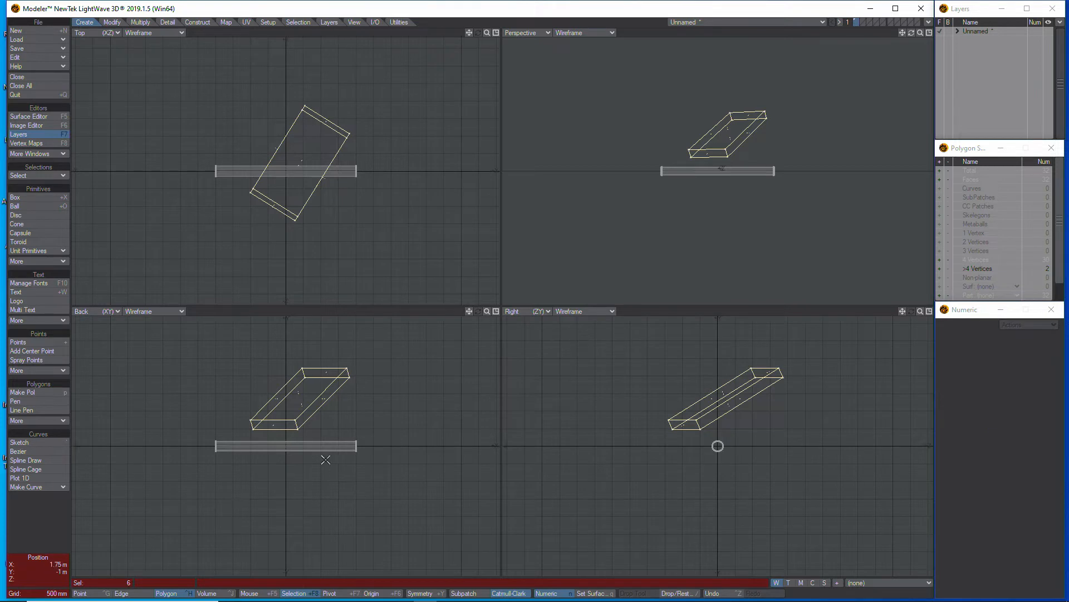
click(38, 521)
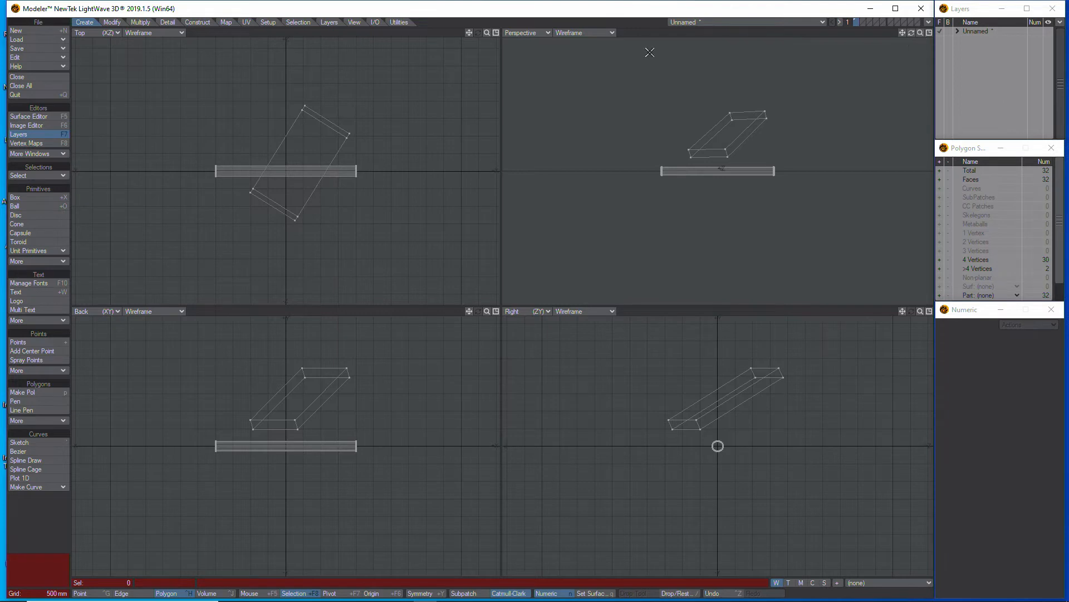
Set the Perspective viewport's shading to Textured Wire and inspect both objects in the enlarged view
click(589, 33)
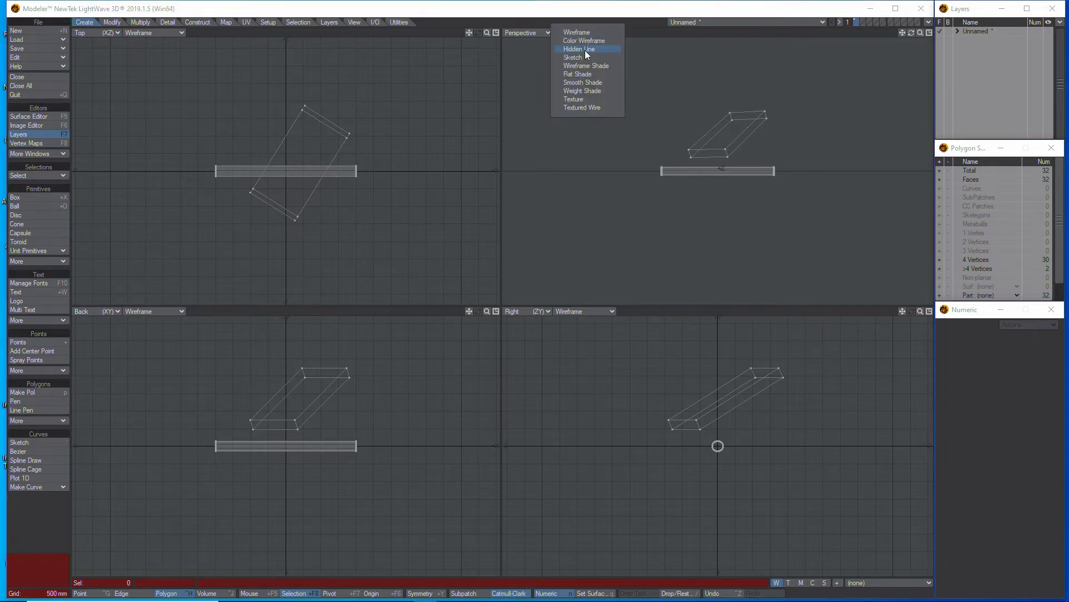
click(593, 106)
drag(912, 33, 913, 68)
click(929, 32)
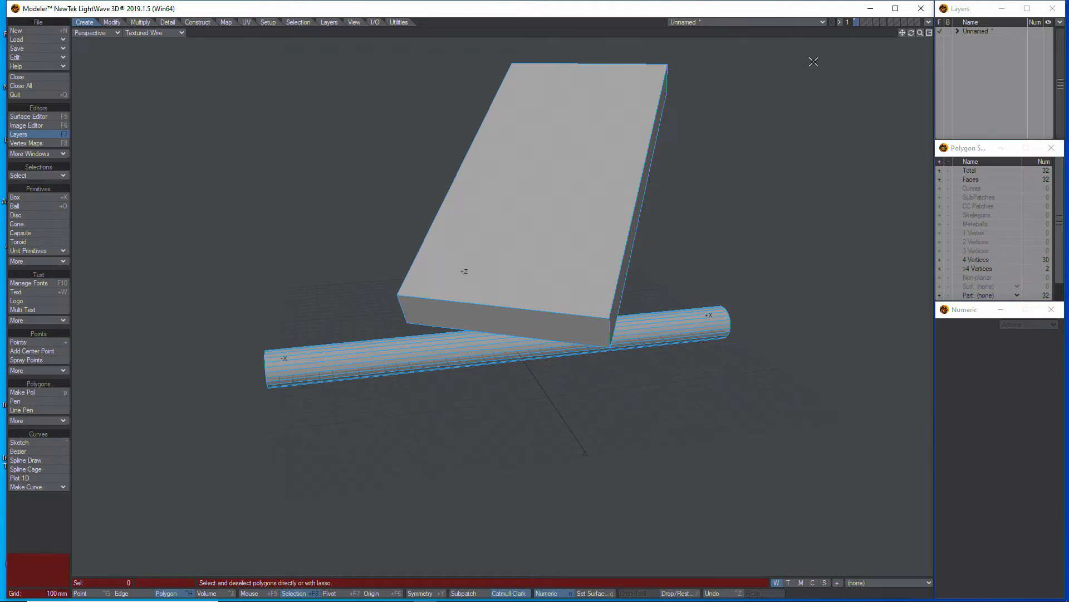
Return to the four-viewport layout and select all of the cylinder's polygons
key(KP_0)
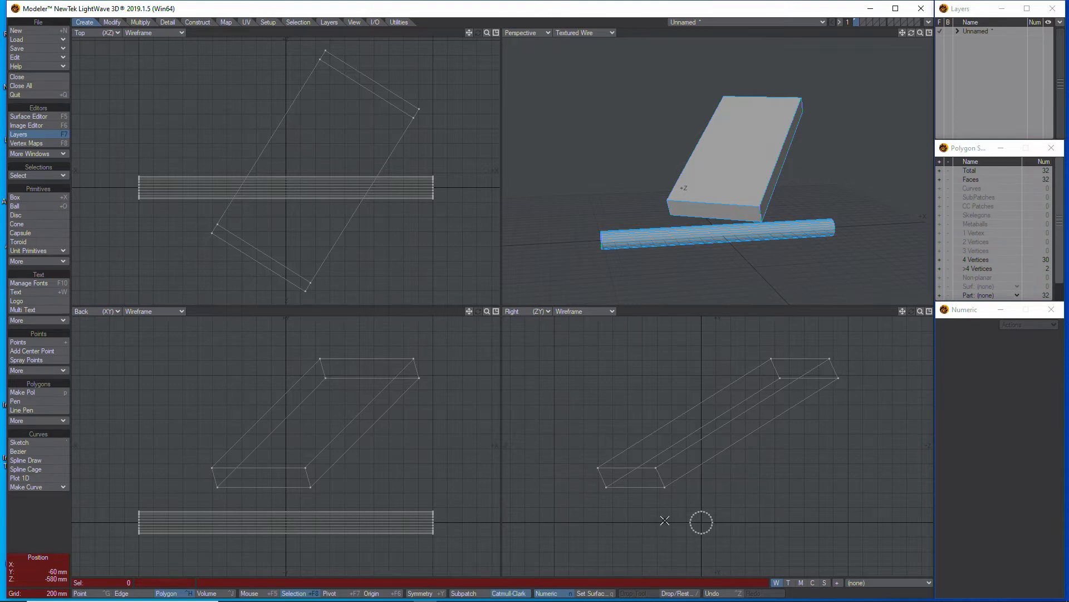
mouse_move(663, 523)
mouse_down()
mouse_move(693, 493)
mouse_move(723, 517)
mouse_move(692, 552)
mouse_up()
drag(658, 519, 661, 525)
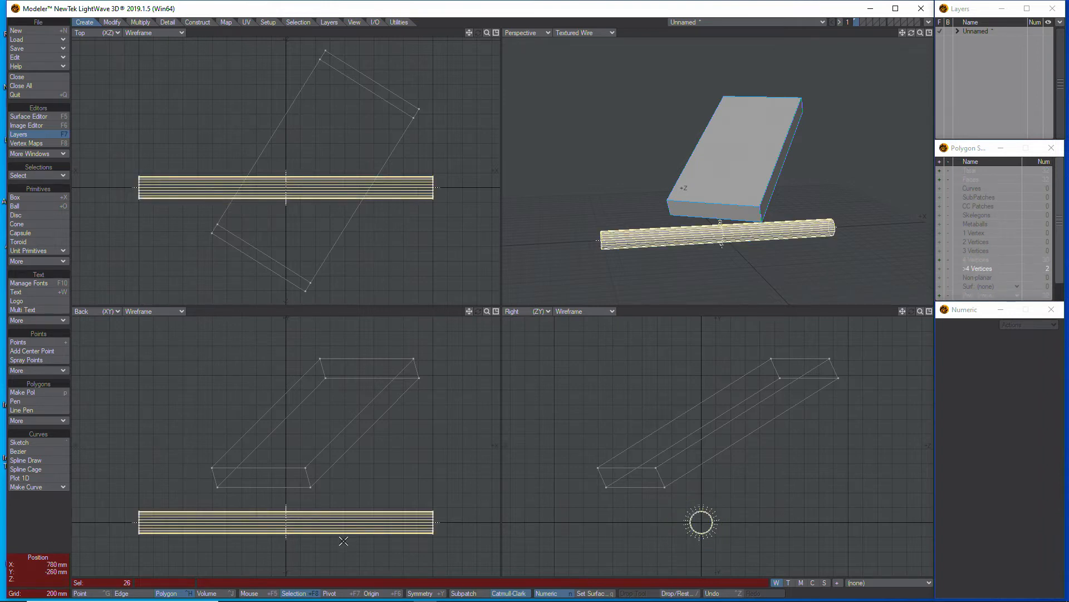
Start the Align tool on the selected cylinder and choose the centre of its -X end cap as the source plane
click(929, 33)
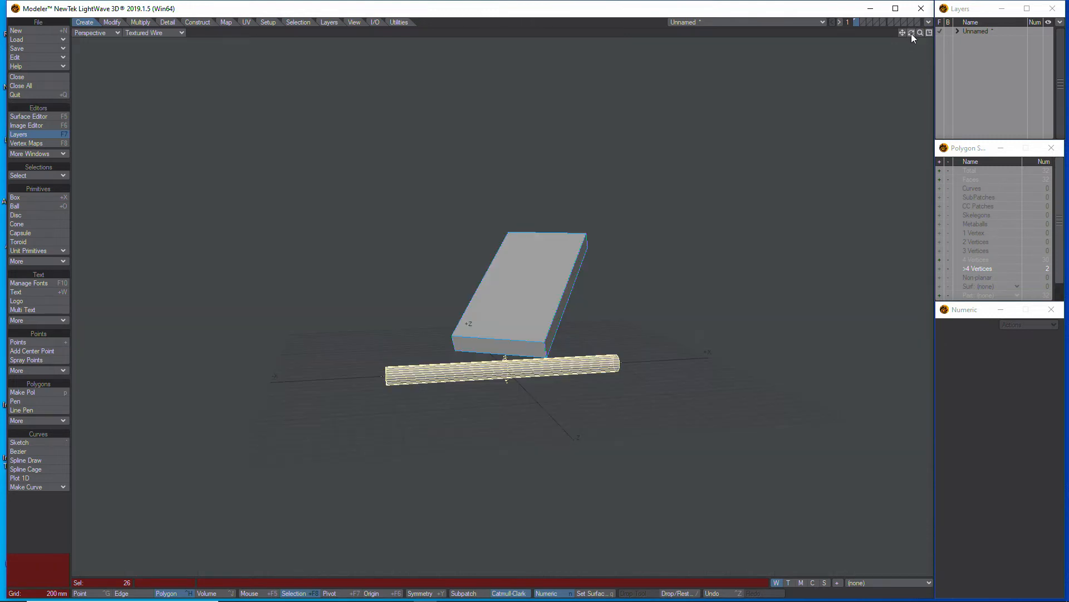
drag(911, 32, 925, 50)
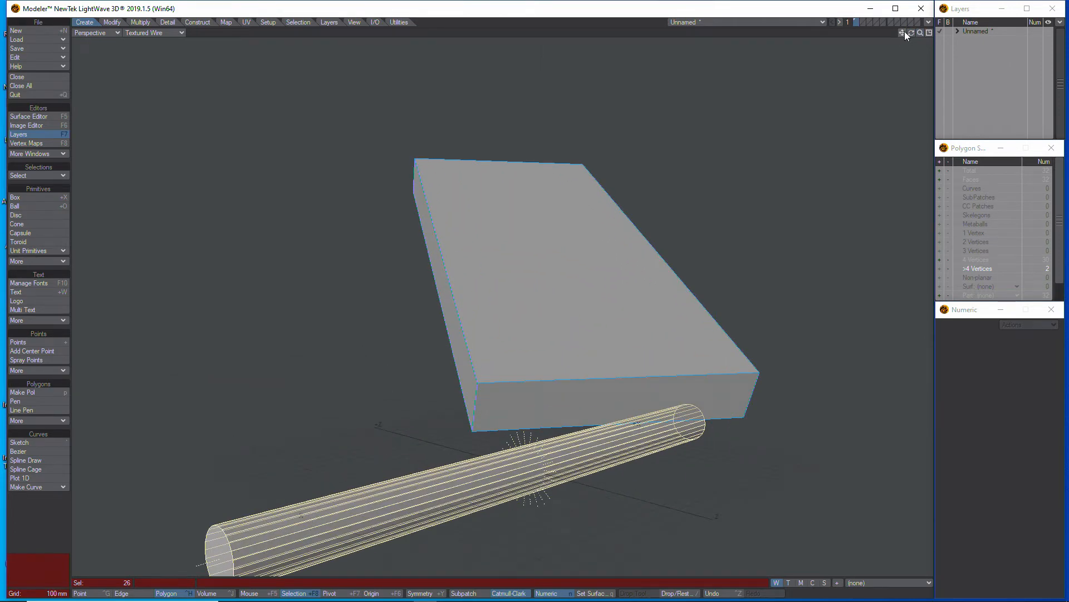
mouse_move(902, 32)
mouse_down()
mouse_move(913, 24)
mouse_move(904, 34)
mouse_up()
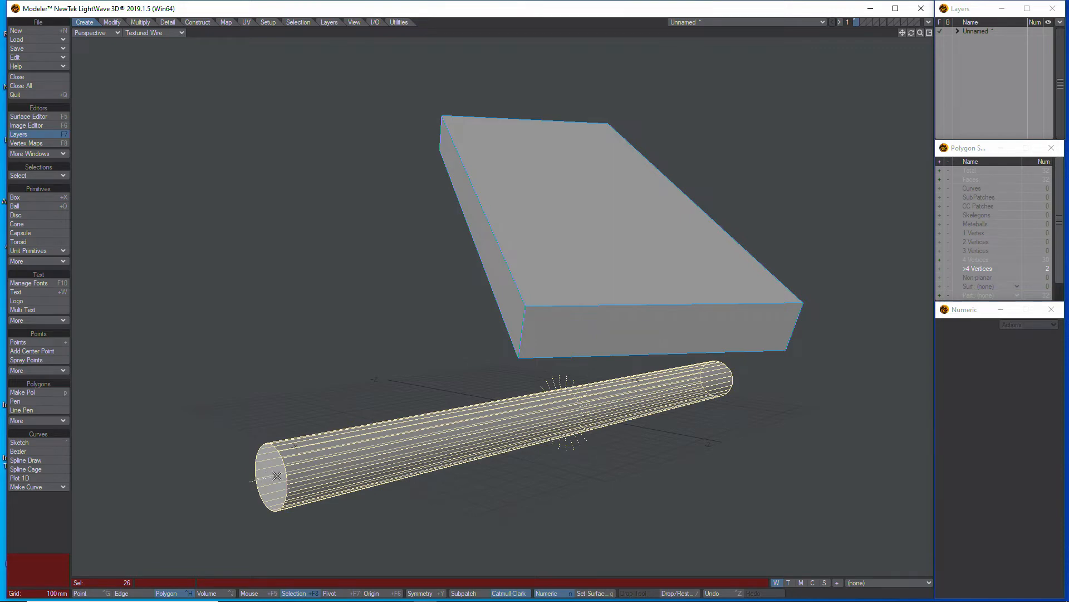
drag(913, 33, 688, 142)
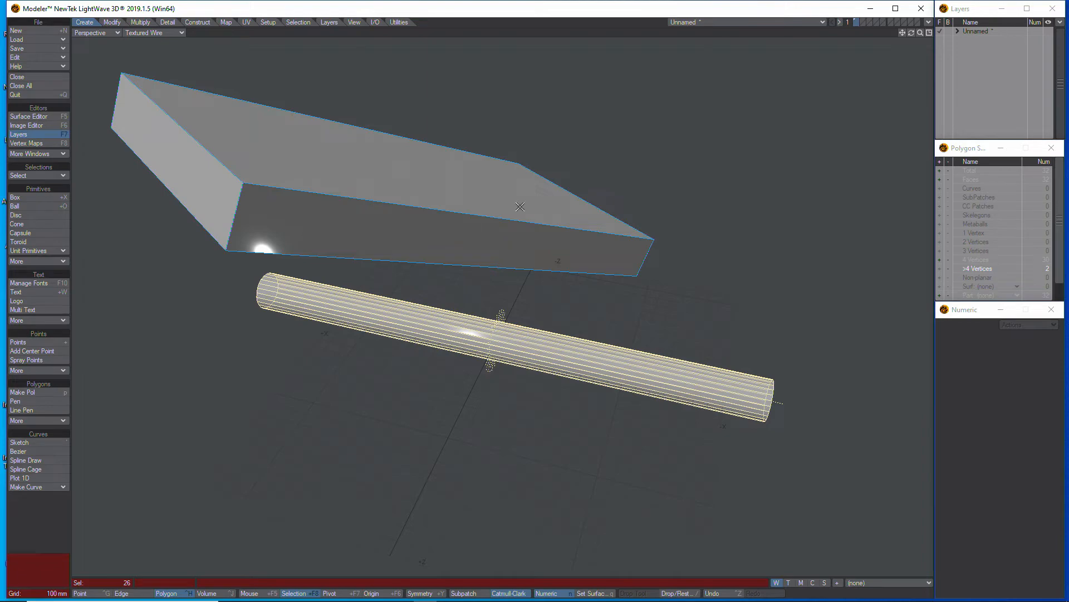
drag(912, 33, 844, 78)
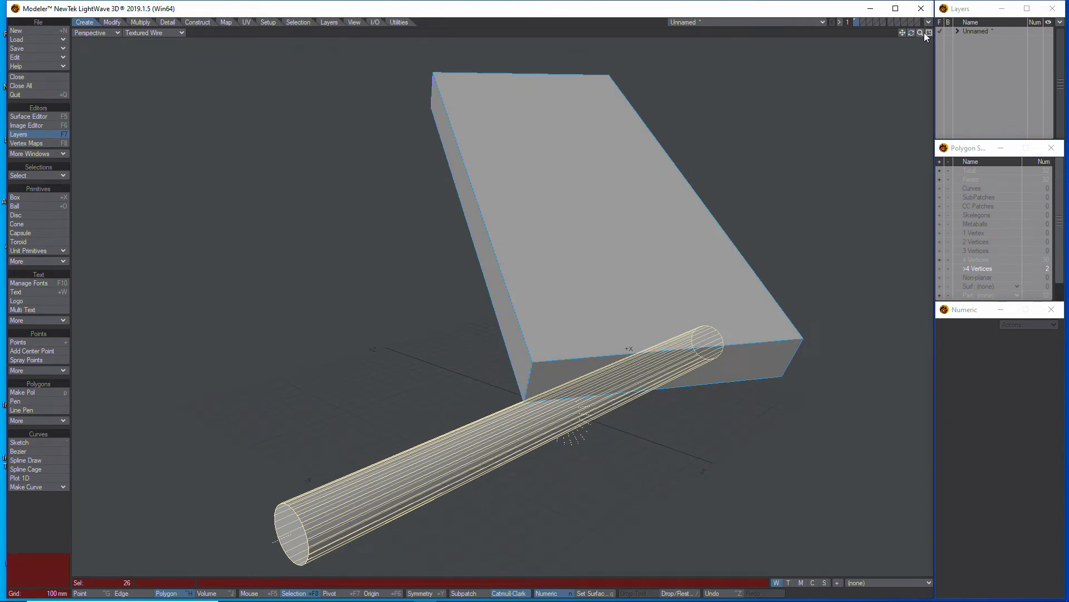
drag(922, 32, 647, 330)
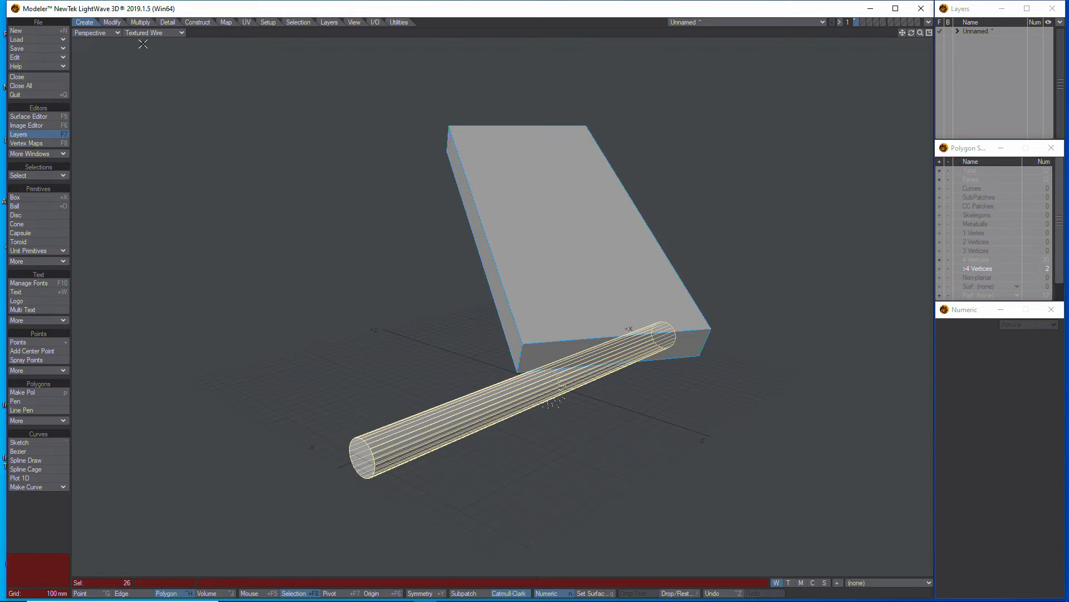
click(115, 23)
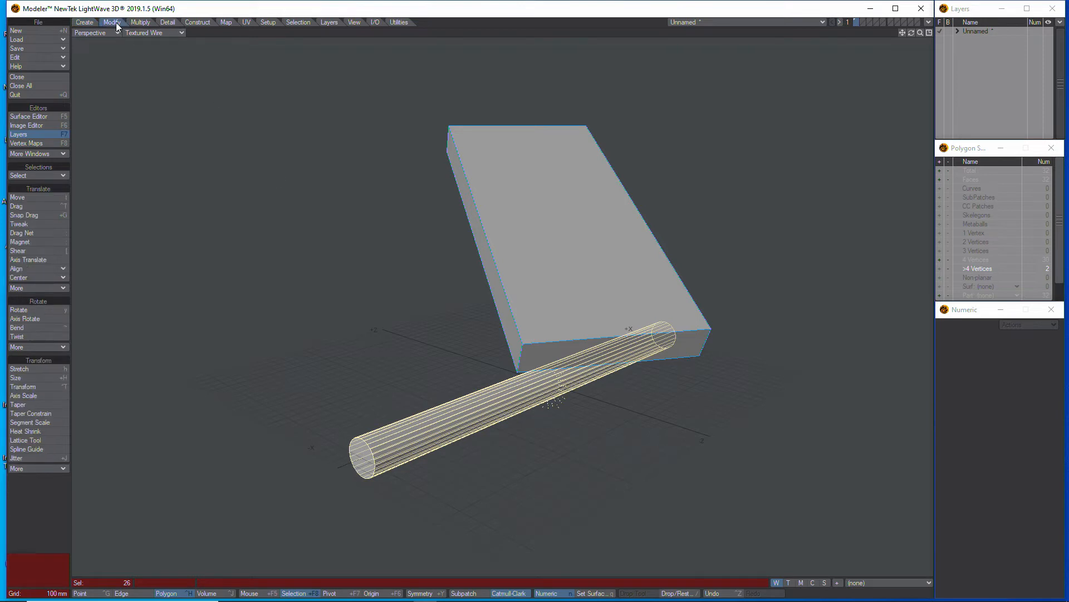
click(63, 268)
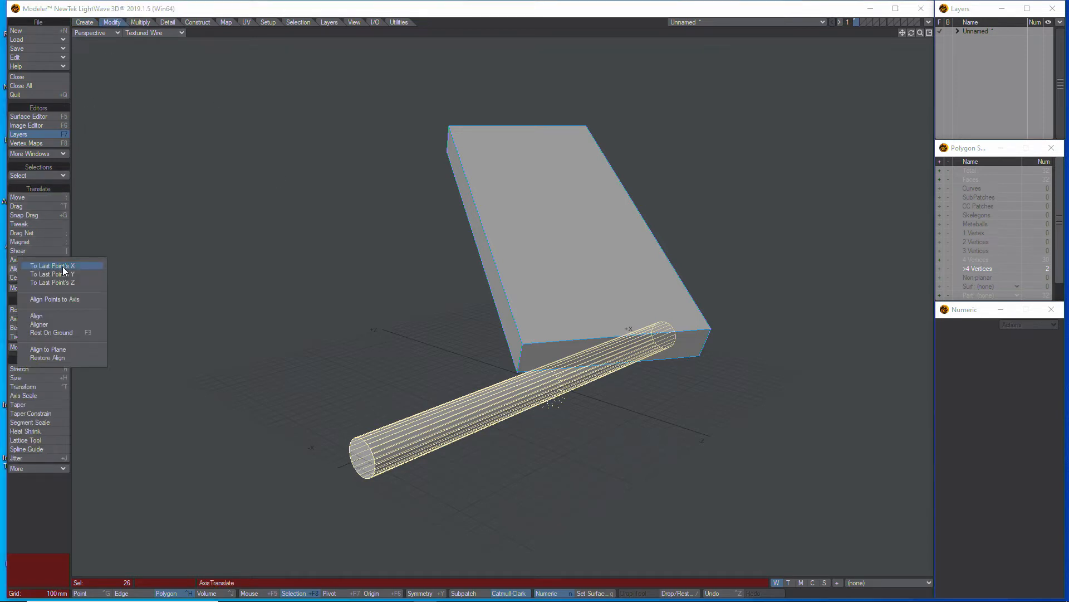
click(75, 318)
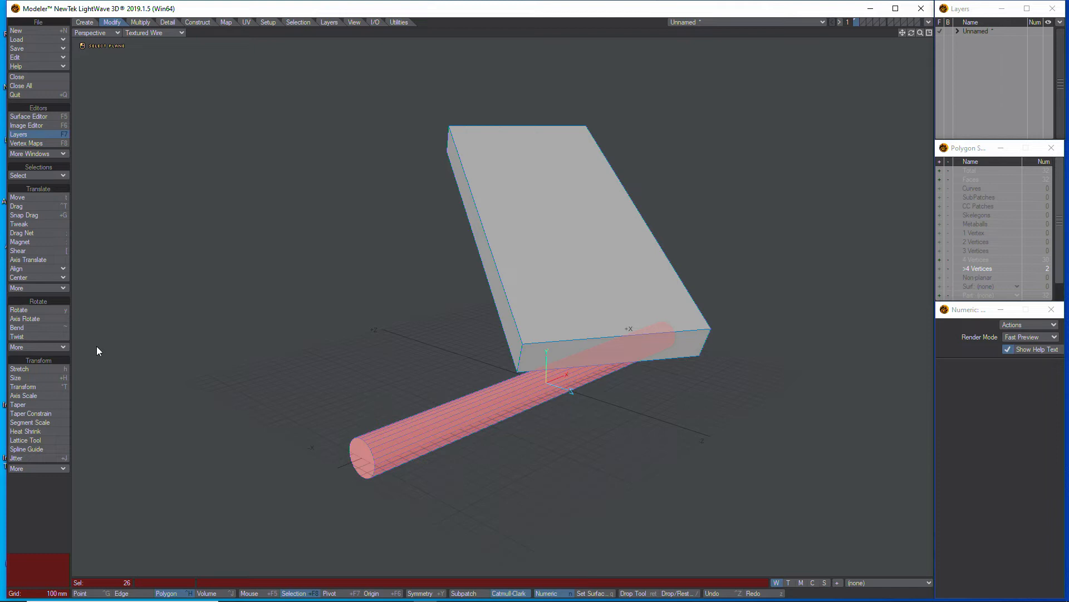
click(361, 463)
drag(902, 33, 982, 1)
drag(915, 31, 938, 1)
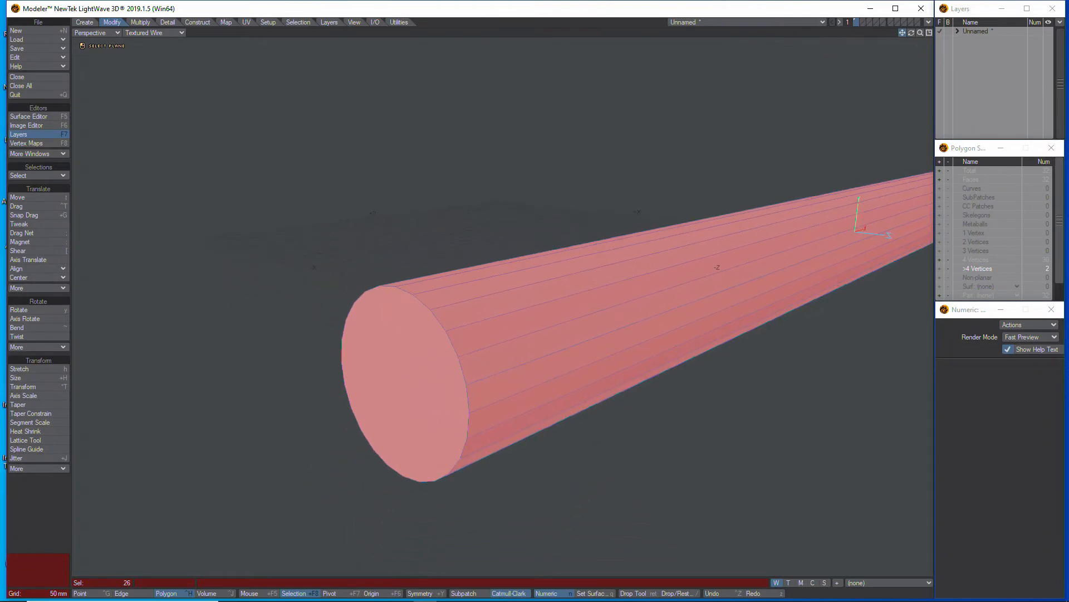
click(444, 333)
Align the cylinder to the box by choosing the centre of the box's upper short end face as the target plane
drag(920, 33, 609, 138)
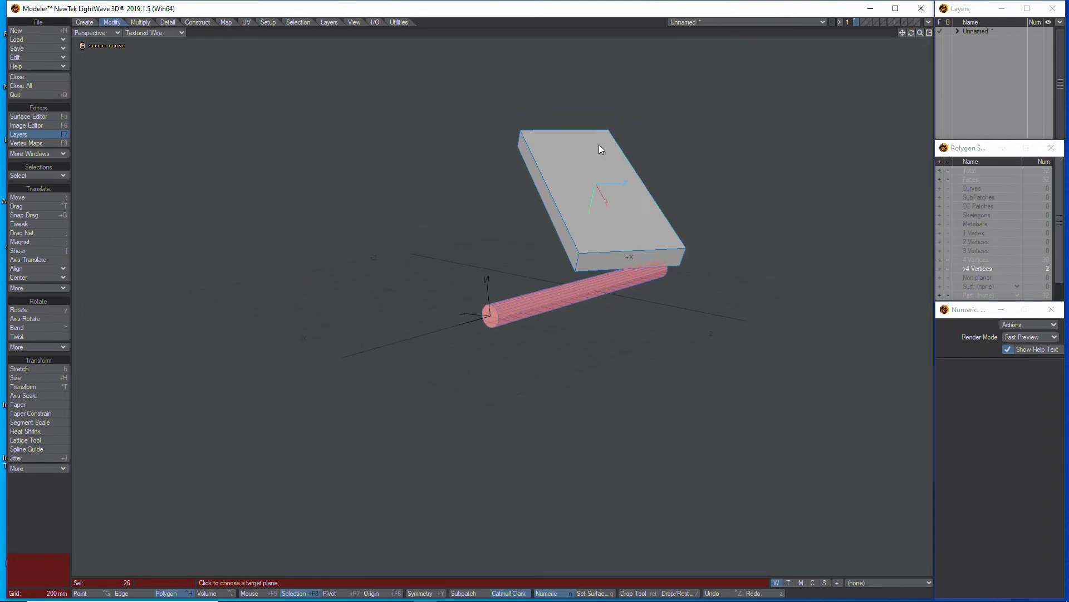
drag(911, 32, 798, 146)
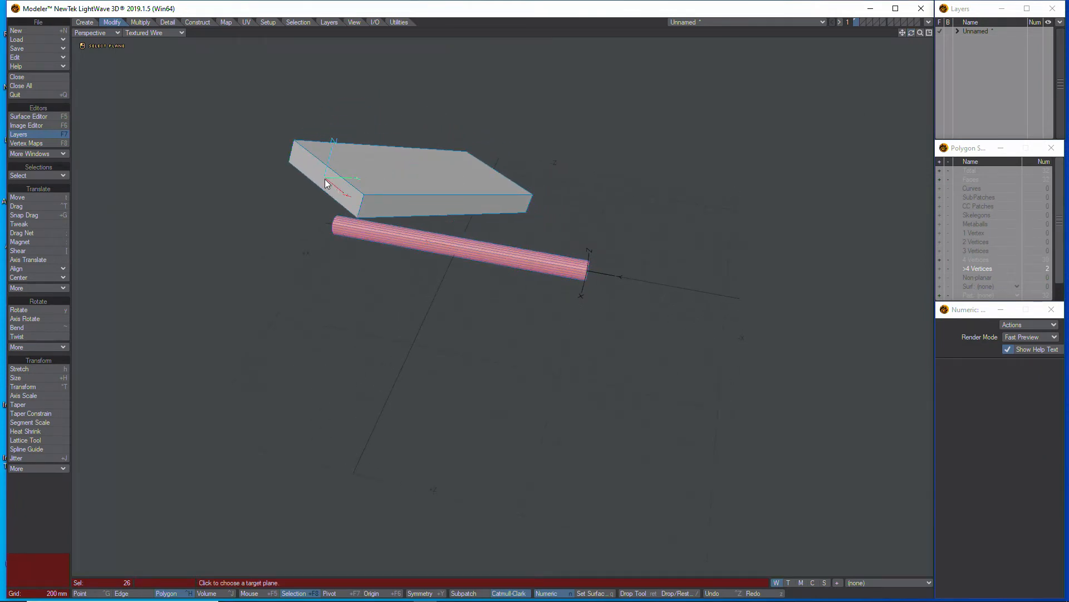
click(325, 178)
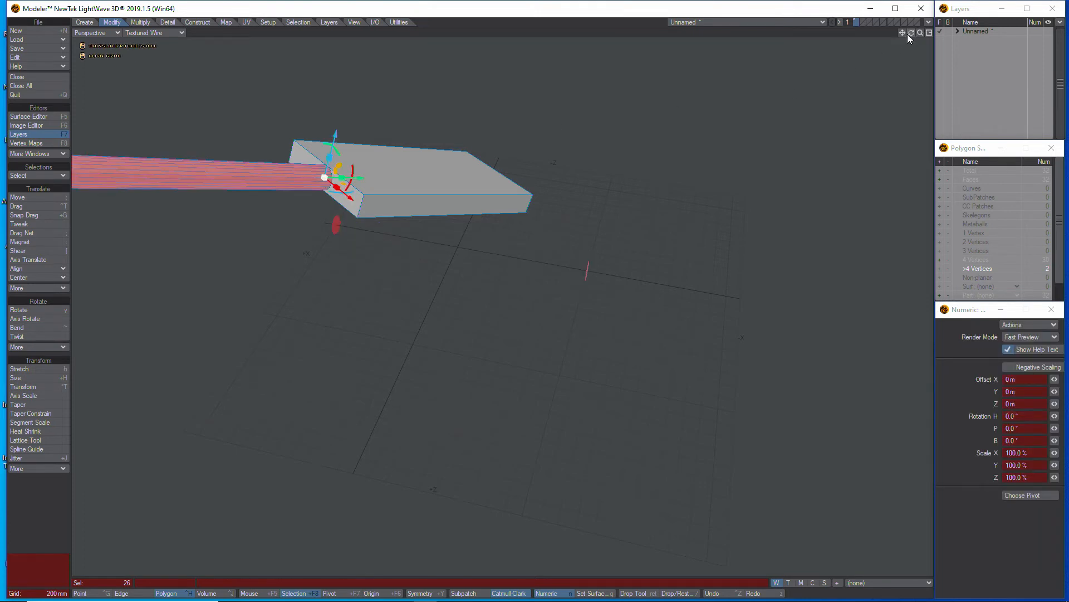
key(space)
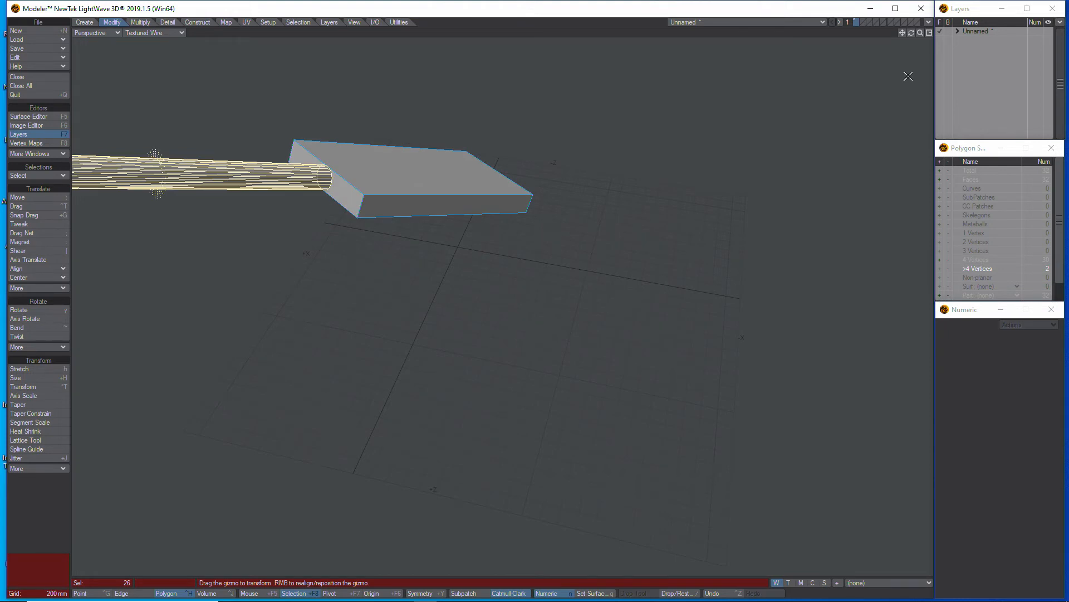
drag(908, 76, 915, 77)
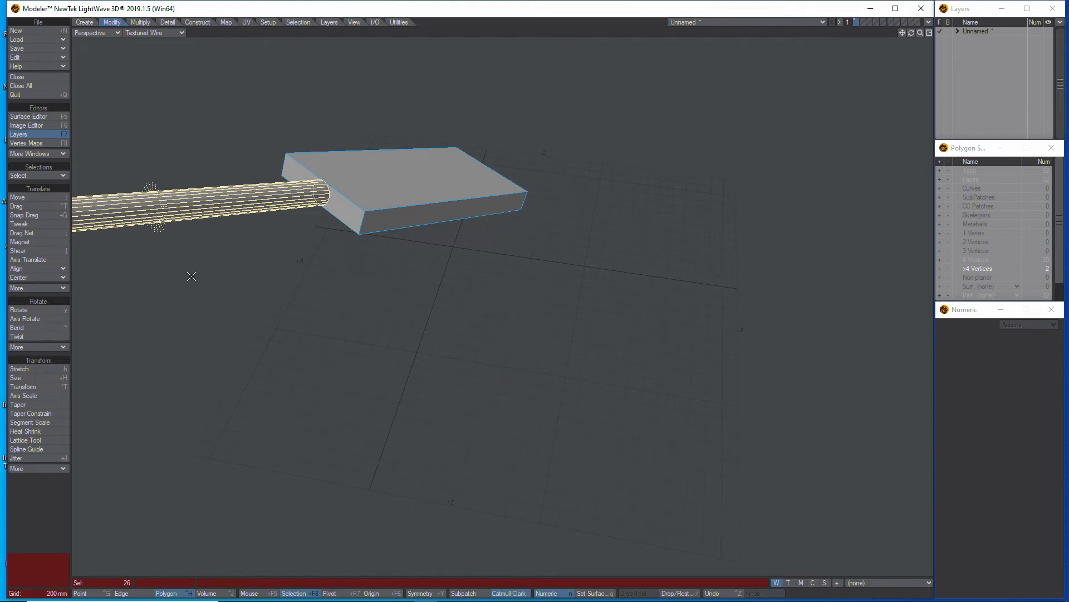
Move the selected cylinder with Axis Translate from the centre of its free end cap to the box's nearest upper corner
click(25, 263)
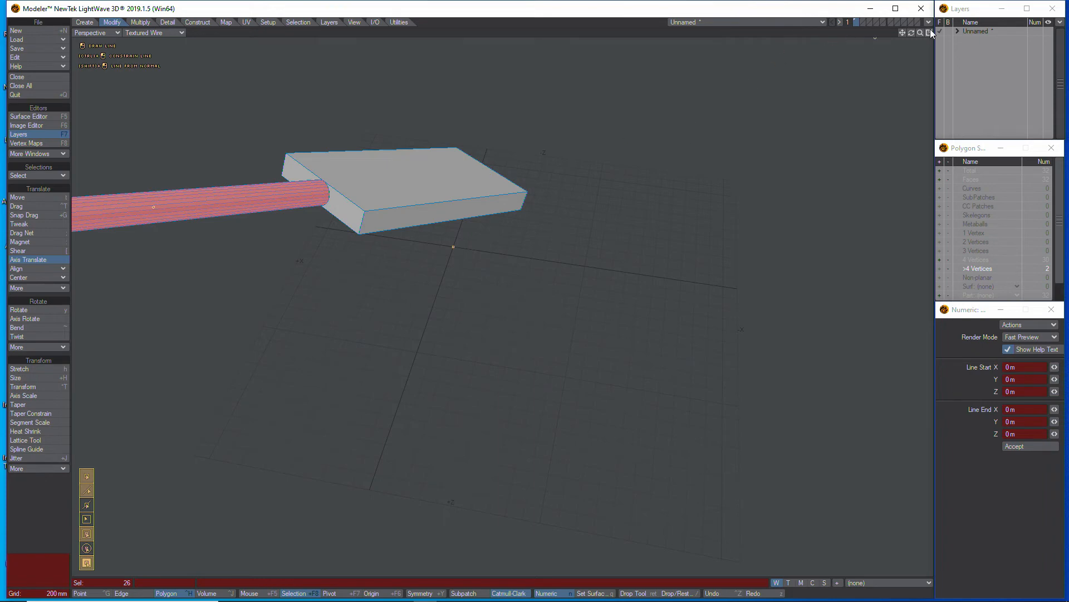
drag(921, 33, 884, 34)
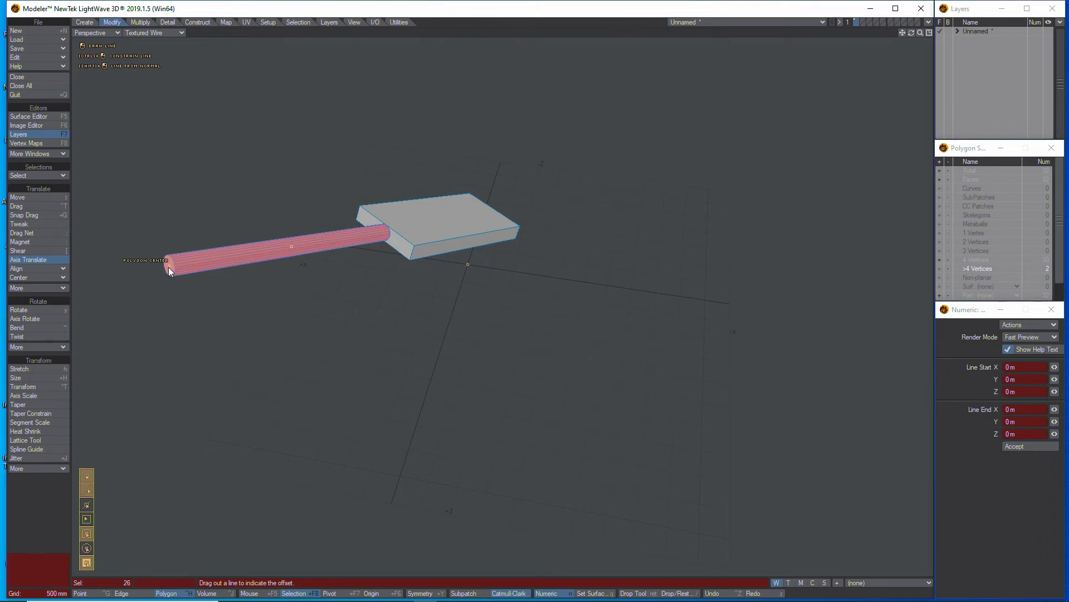
drag(168, 266, 413, 247)
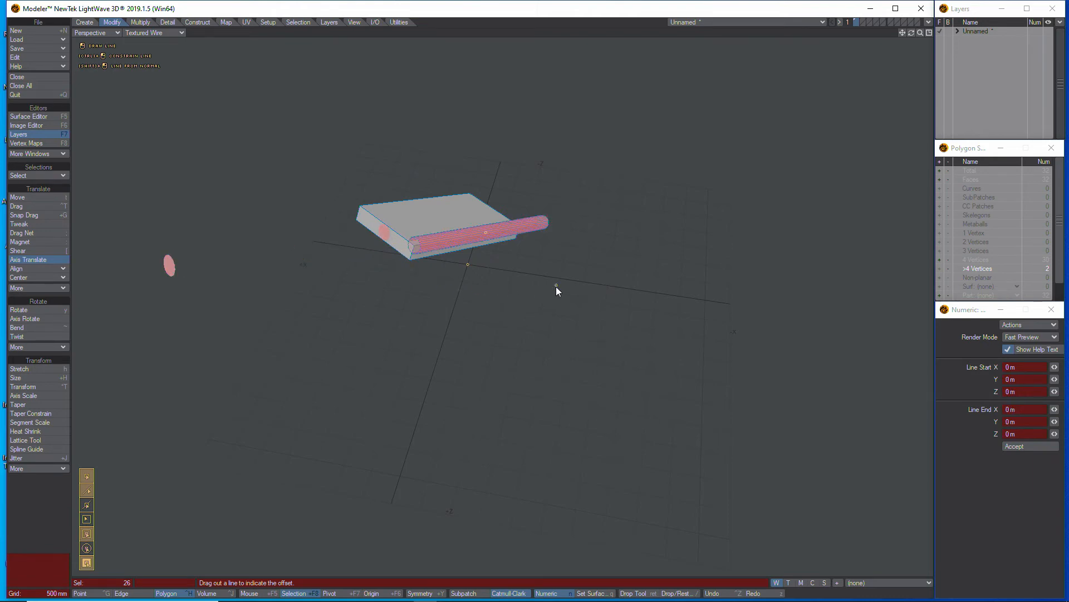
key(space)
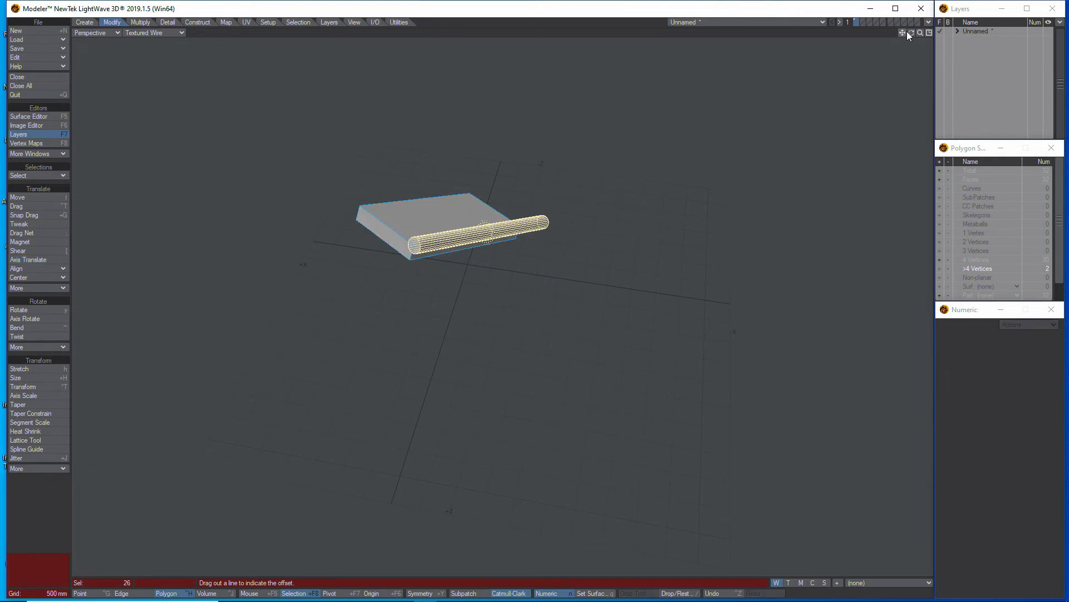
Set the Perspective viewport's shading to Wireframe and inspect the cylinder's end cap against the box's corner
mouse_move(906, 32)
mouse_down()
mouse_move(920, 34)
mouse_move(902, 34)
mouse_move(890, 57)
mouse_move(900, 21)
mouse_up()
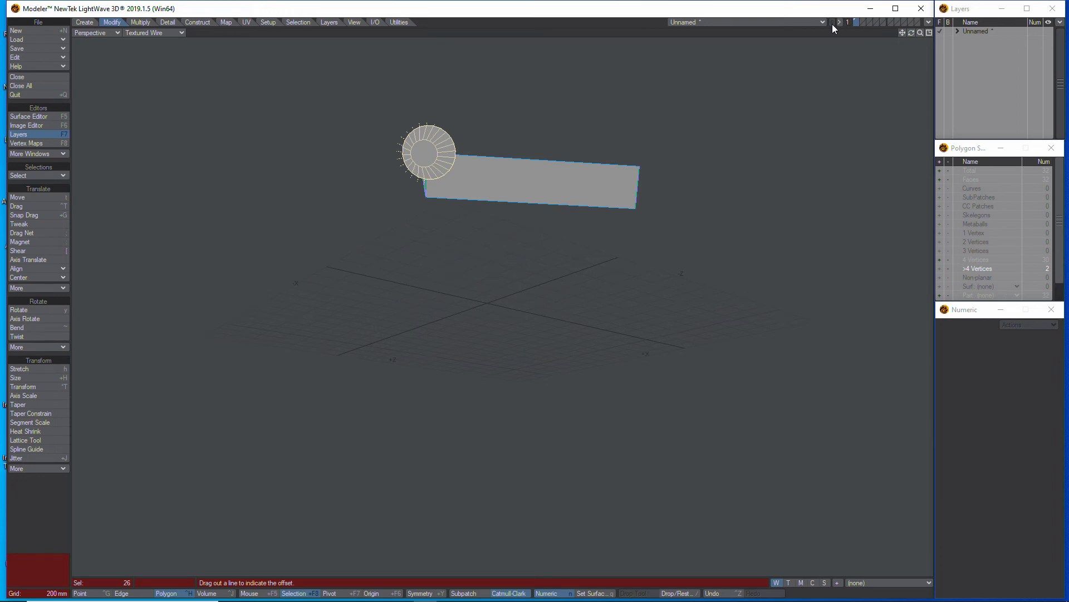
click(184, 32)
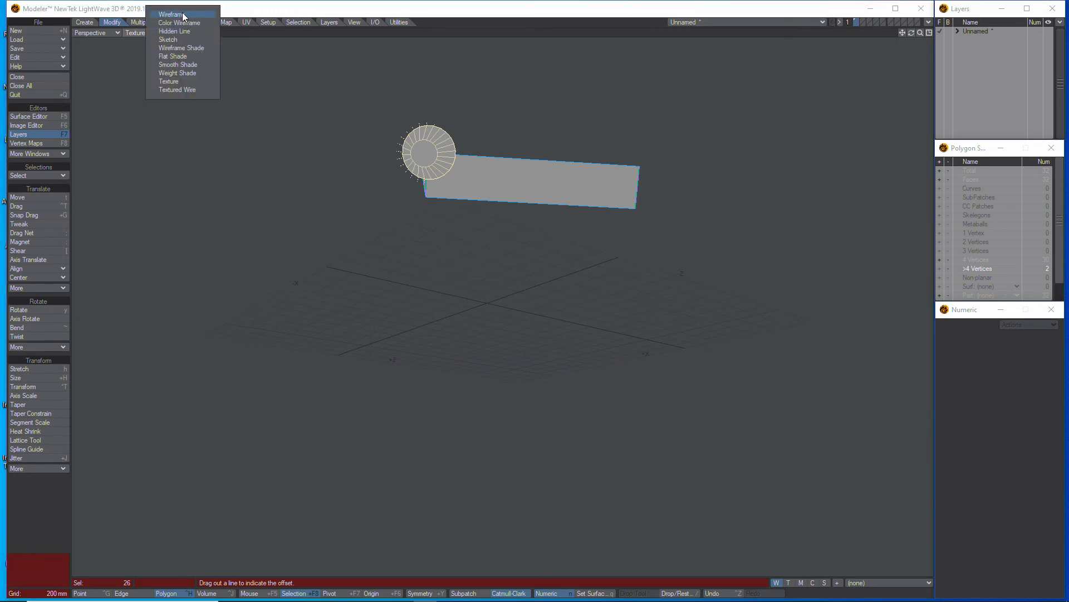
click(182, 14)
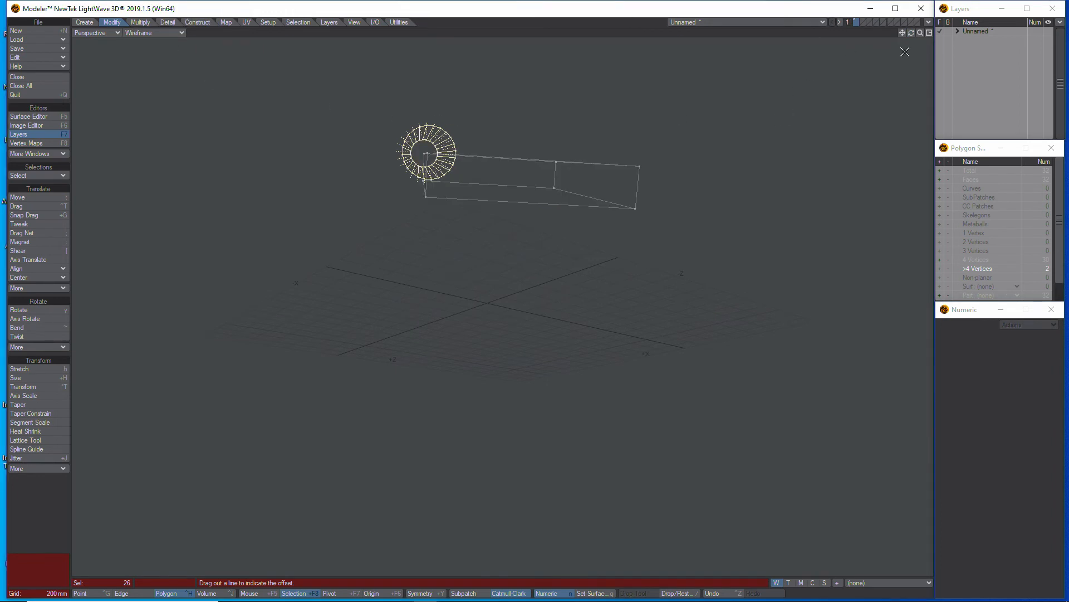
mouse_move(911, 35)
mouse_down()
mouse_move(896, 33)
mouse_move(933, 47)
mouse_move(910, 29)
mouse_up()
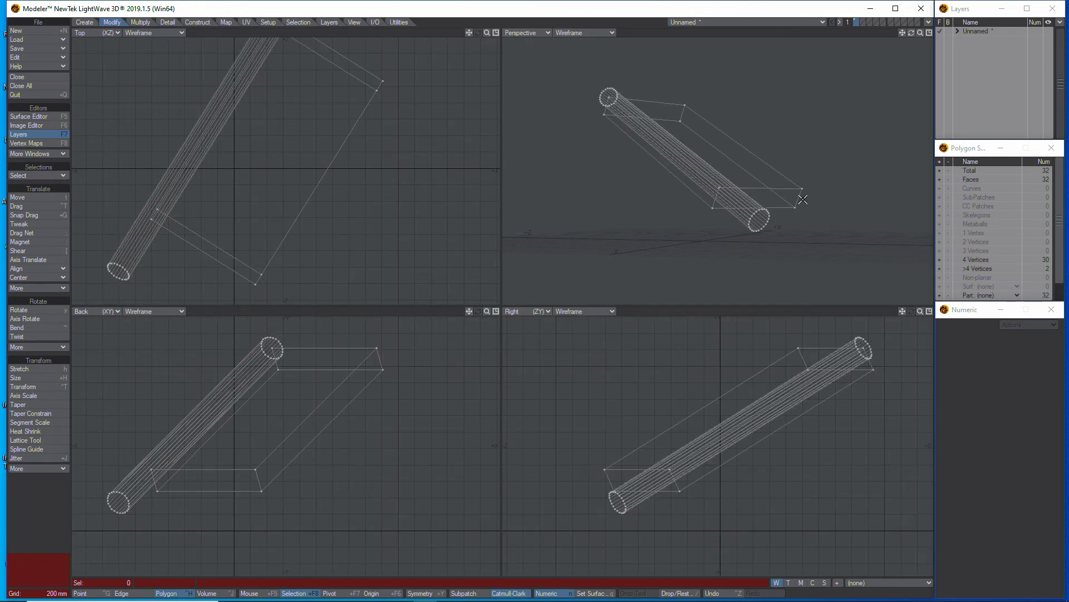
Select all connected polygons of the box and delete them, keeping only the cylinder
click(802, 198)
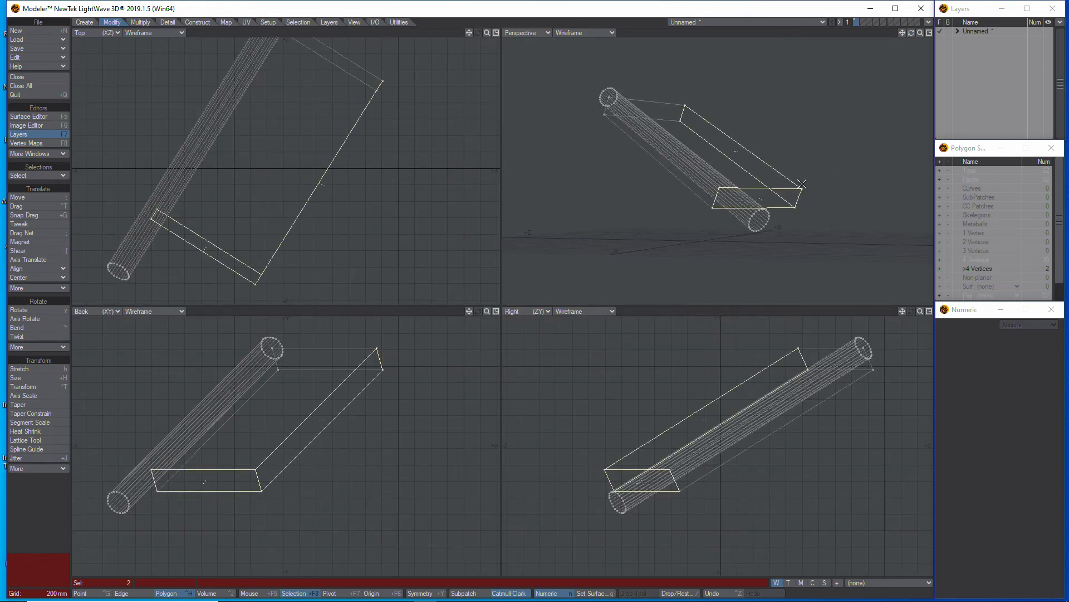
key(])
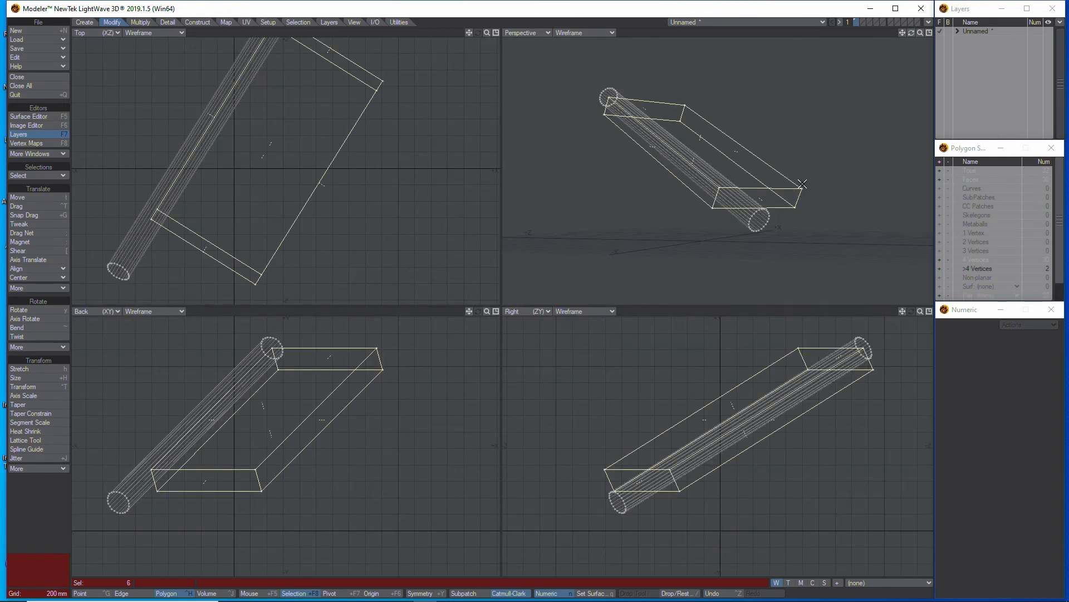
key(Delete)
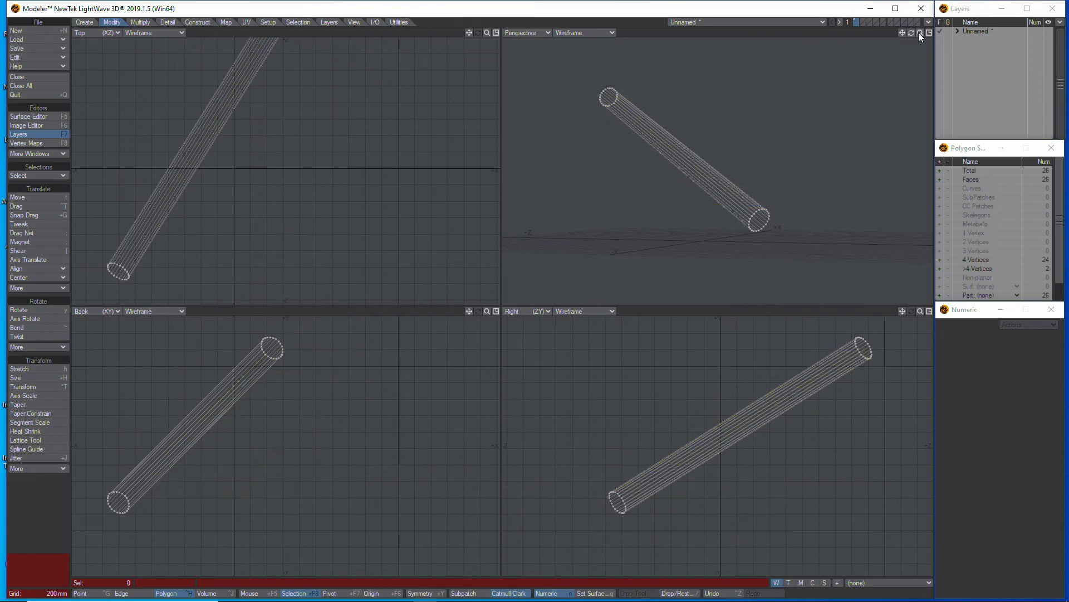
Select the whole cylinder in the enlarged Right view and shift it with Axis Translate from its lower end cap's centre to its midpoint
key(a)
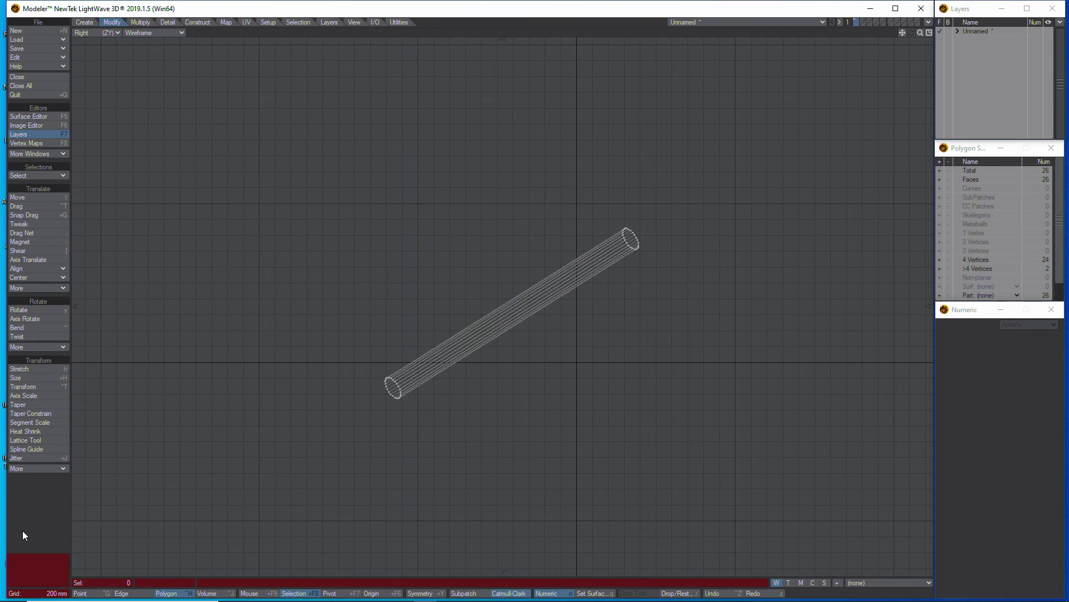
mouse_move(664, 274)
right_down()
mouse_move(680, 186)
mouse_move(342, 501)
mouse_move(716, 208)
mouse_move(710, 218)
right_up()
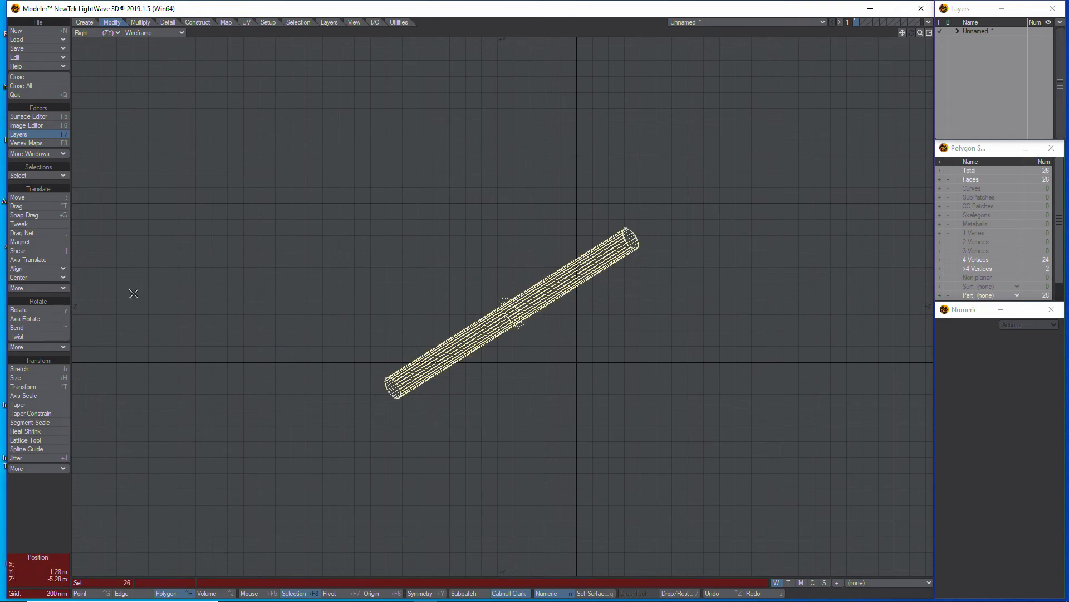
click(44, 261)
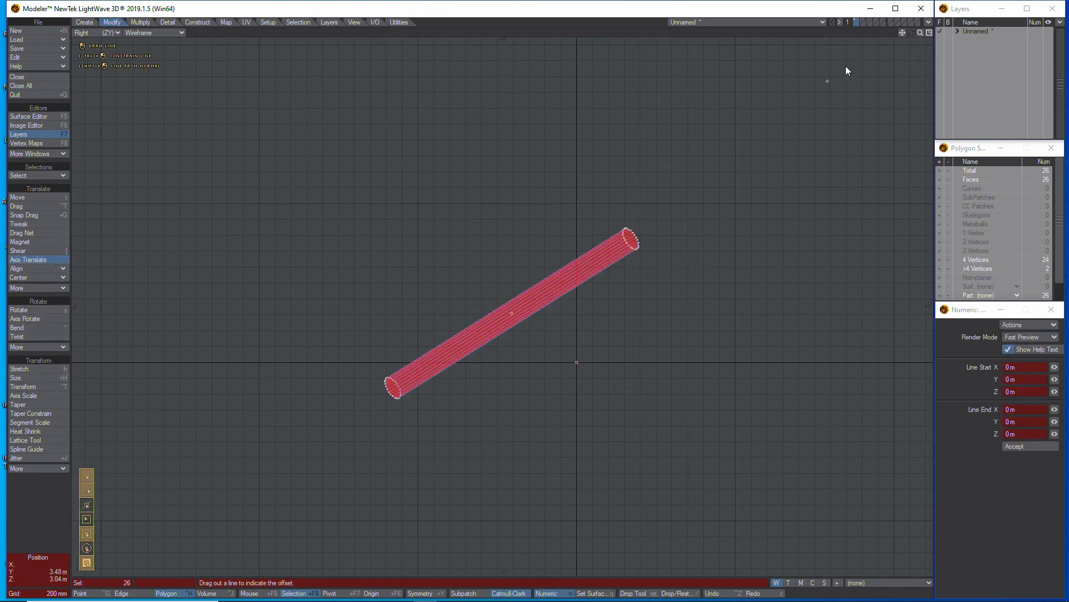
drag(922, 35, 636, 281)
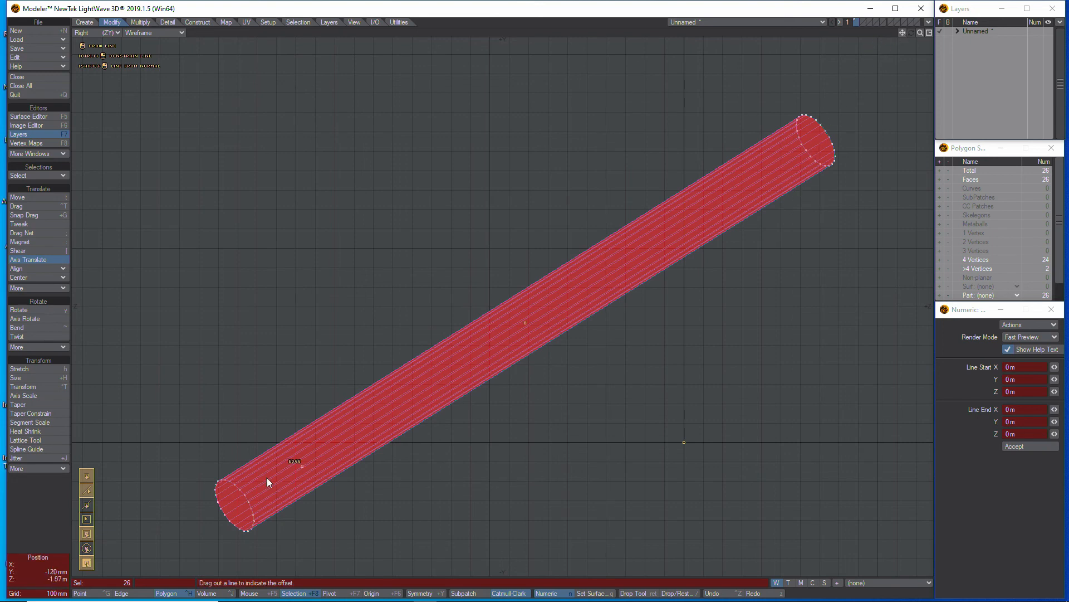
drag(234, 501, 523, 317)
key(Return)
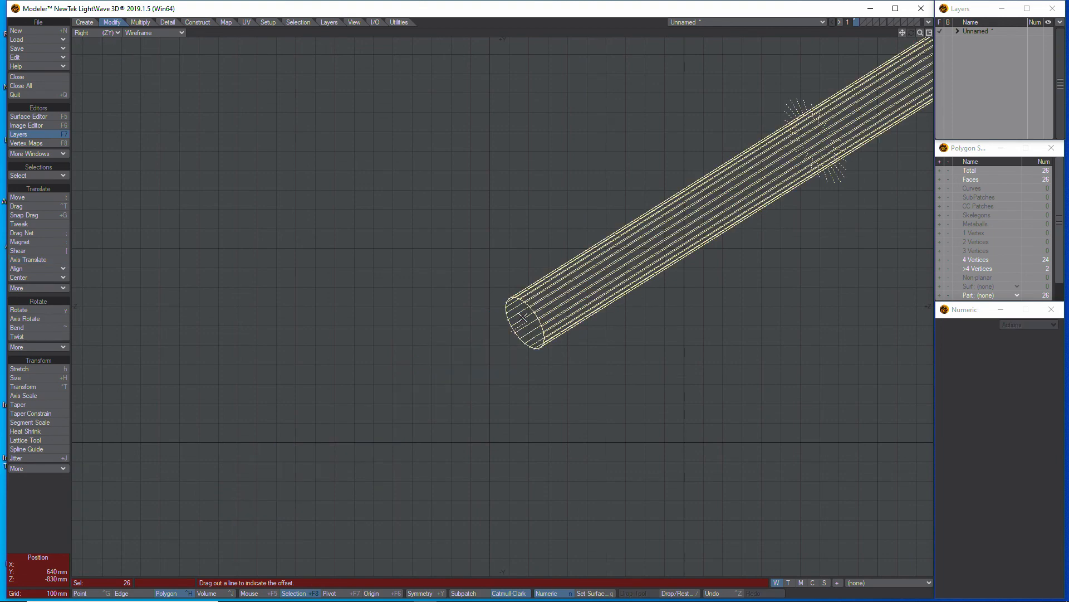
drag(921, 34, 891, 34)
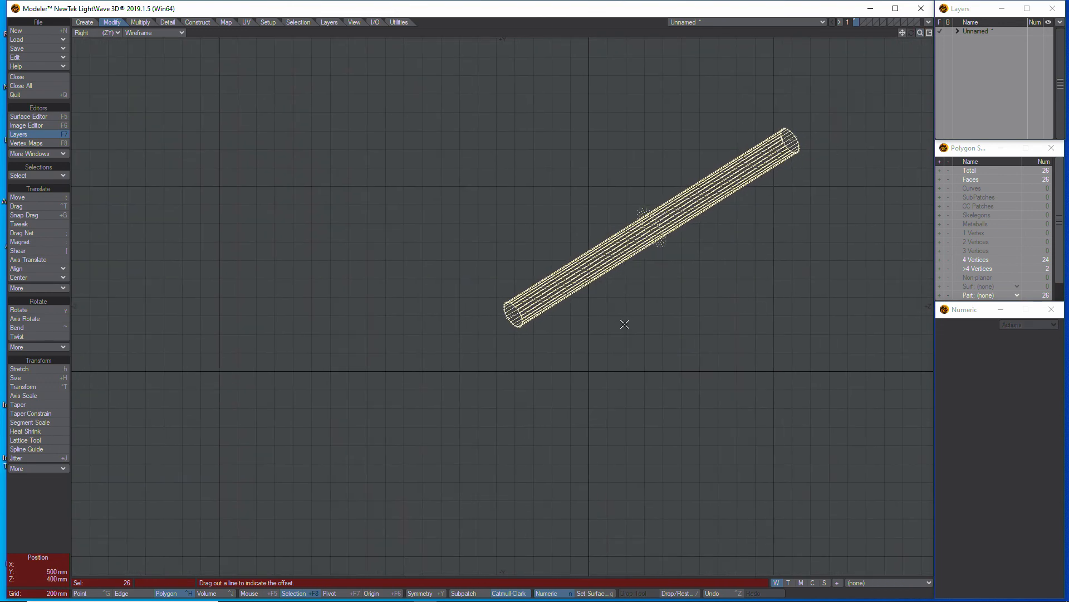